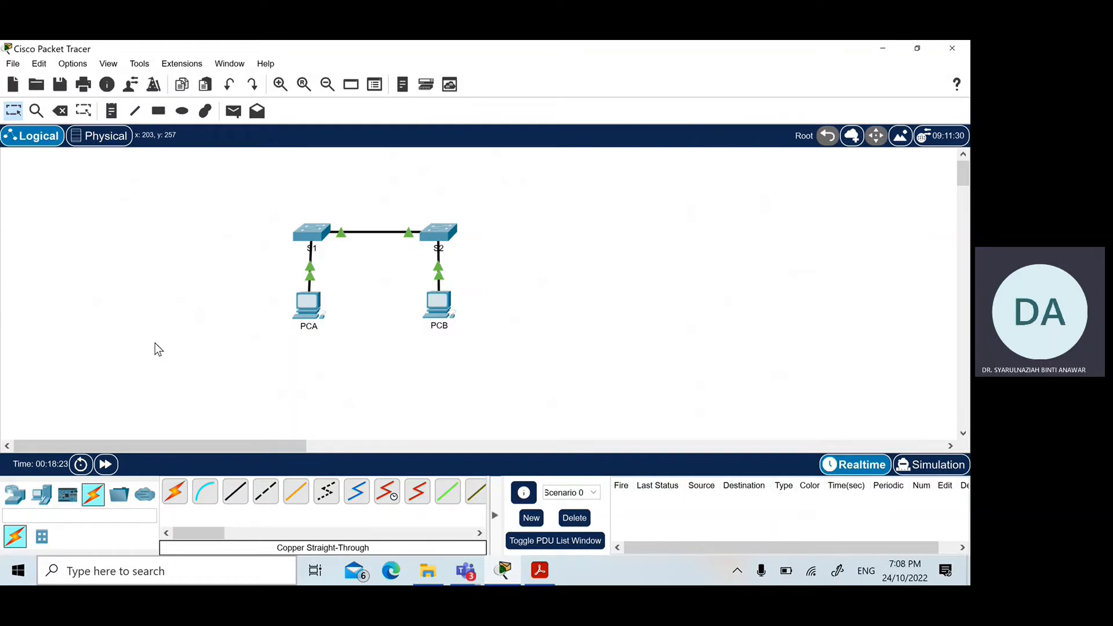
Open the IP configuration of PCA and set its static IPv4 address to 192.168.1.10.
{"action": "left_click", "coordinate": [310, 310]}
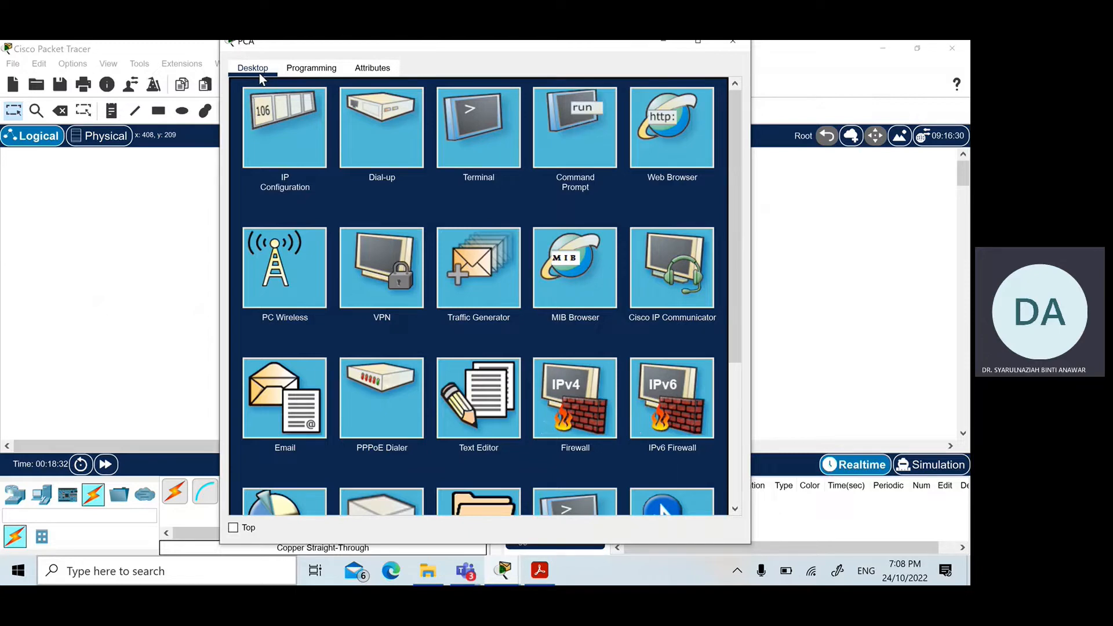
{"action": "left_click", "coordinate": [273, 150]}
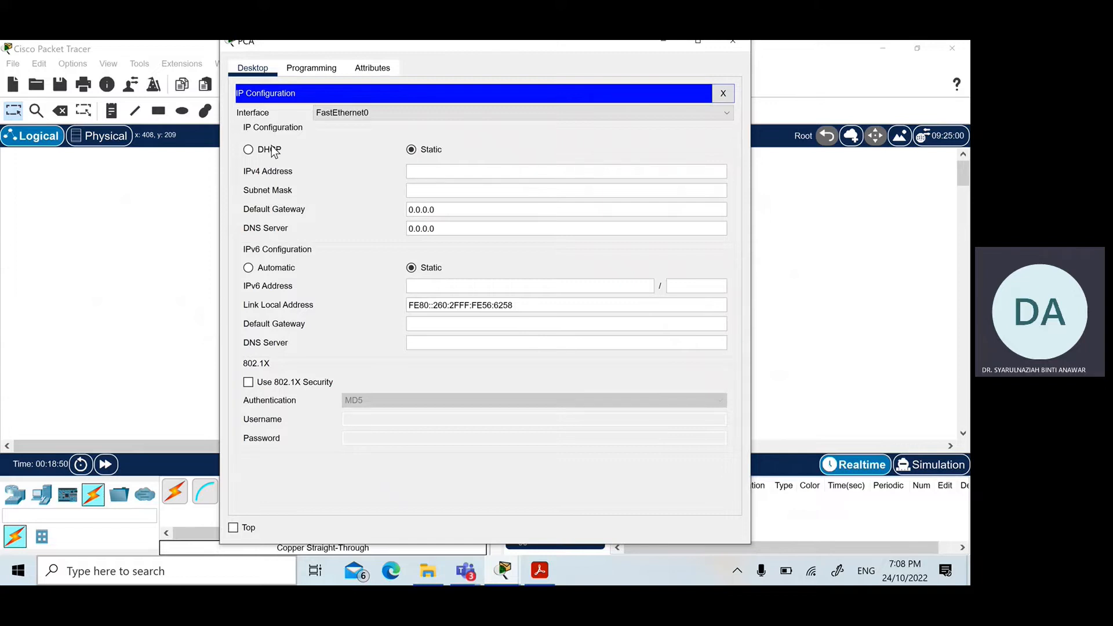
{"action": "left_click", "coordinate": [428, 172]}
{"action": "type", "text": "192"}
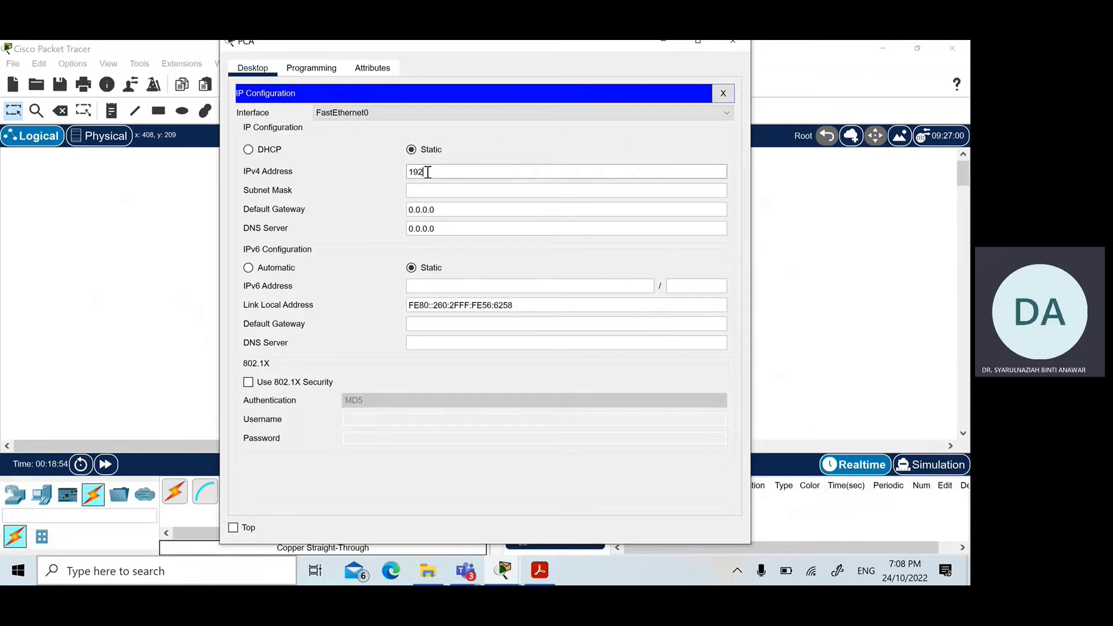
{"action": "type", "text": ".168.1.10"}
Switch to the lab document in Adobe Acrobat and check the IP address listed for PC-A in the addressing table.
{"action": "left_click", "coordinate": [540, 571]}
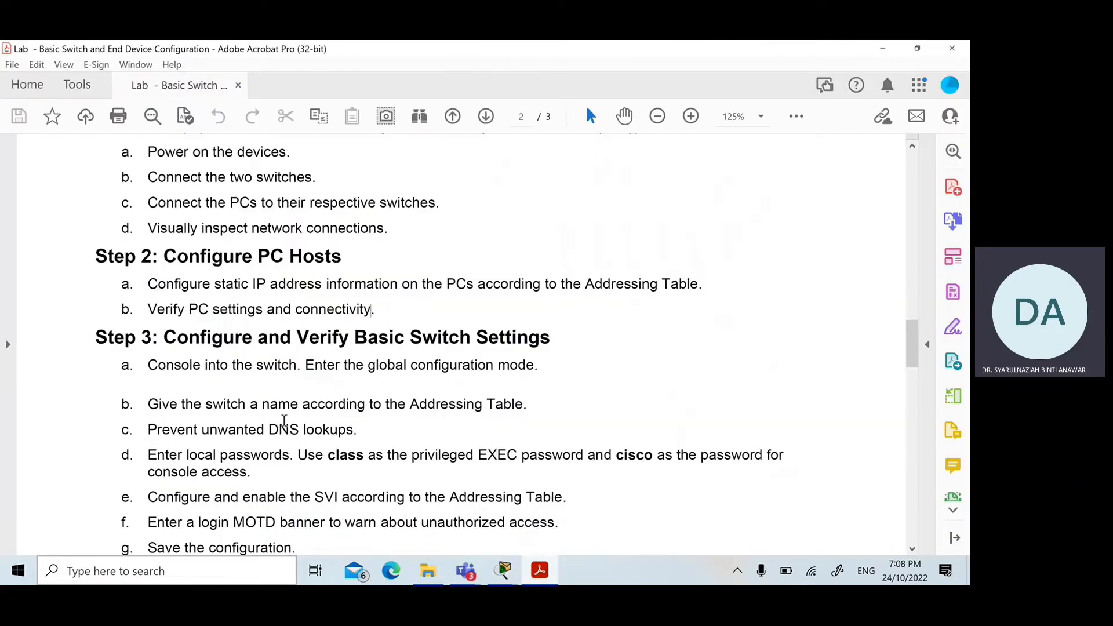
{"action": "scroll", "coordinate": [235, 374], "scroll_direction": "up", "scroll_amount": 5}
{"action": "scroll", "coordinate": [235, 374], "scroll_direction": "up", "scroll_amount": 10}
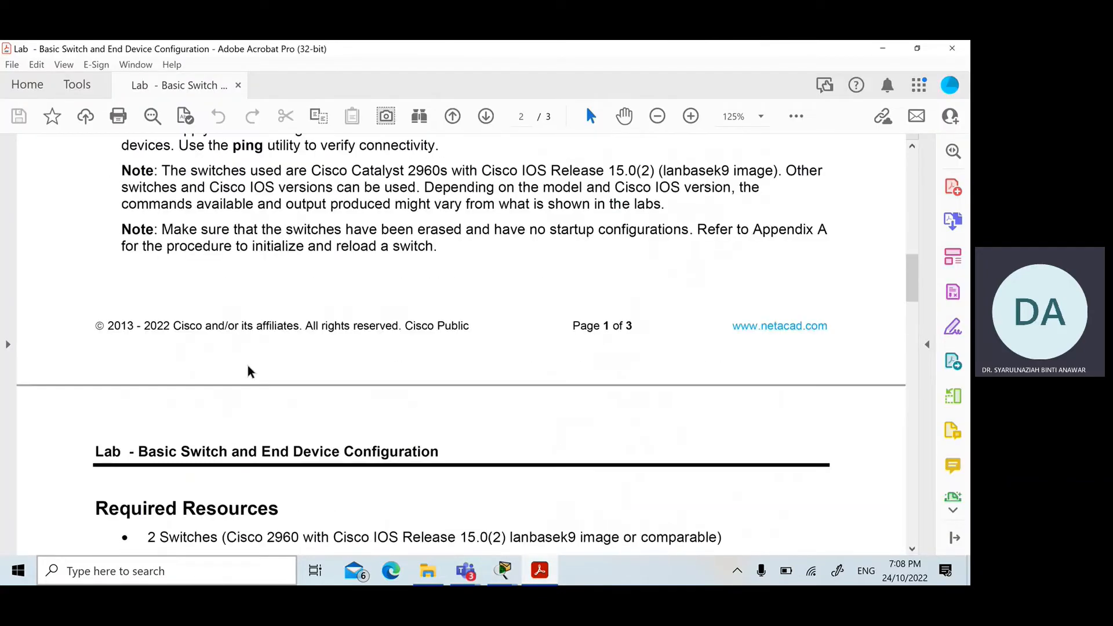
{"action": "scroll", "coordinate": [250, 364], "scroll_direction": "up", "scroll_amount": 5}
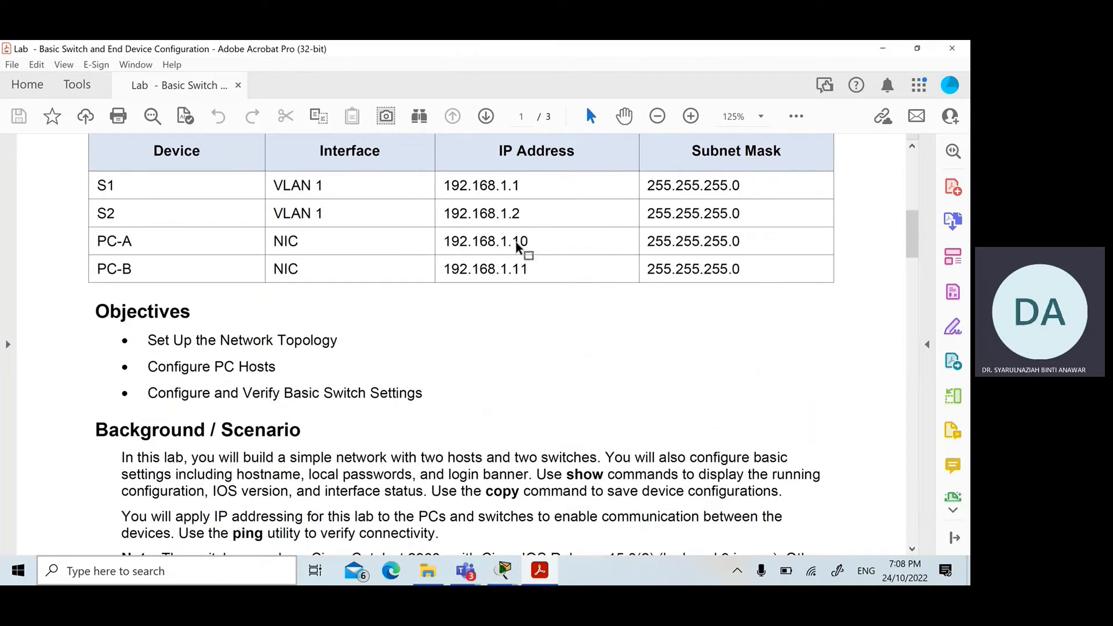
{"action": "left_click_drag", "start_coordinate": [451, 242], "coordinate": [532, 248]}
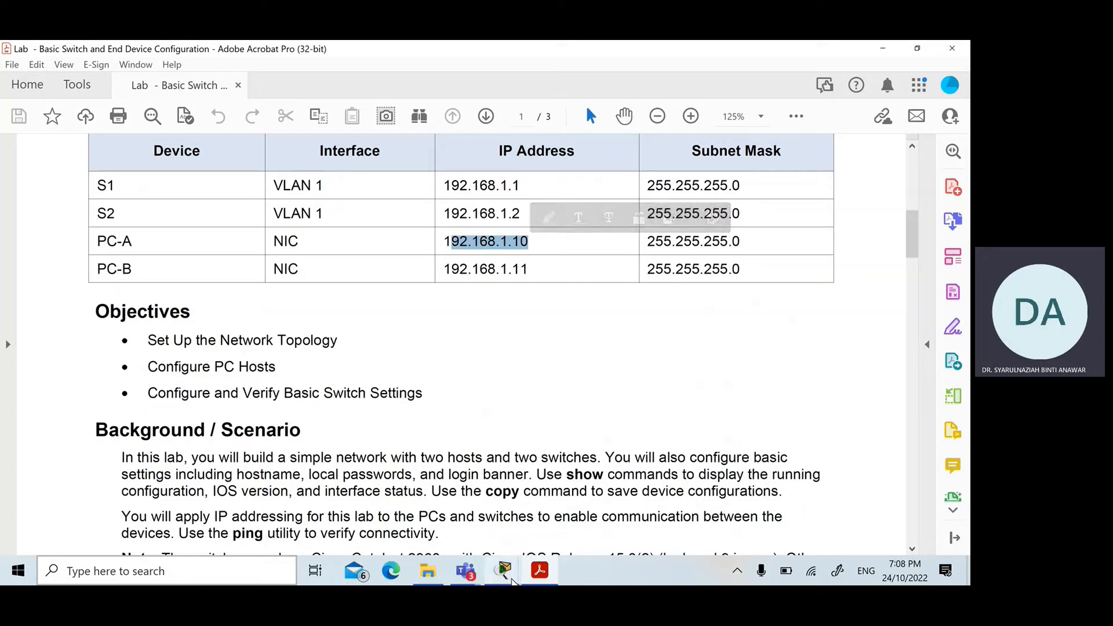
Switch back to the PCA window in Packet Tracer and fill in the subnet mask 255.255.255.0.
{"action": "left_click", "coordinate": [503, 571]}
{"action": "left_click", "coordinate": [568, 513]}
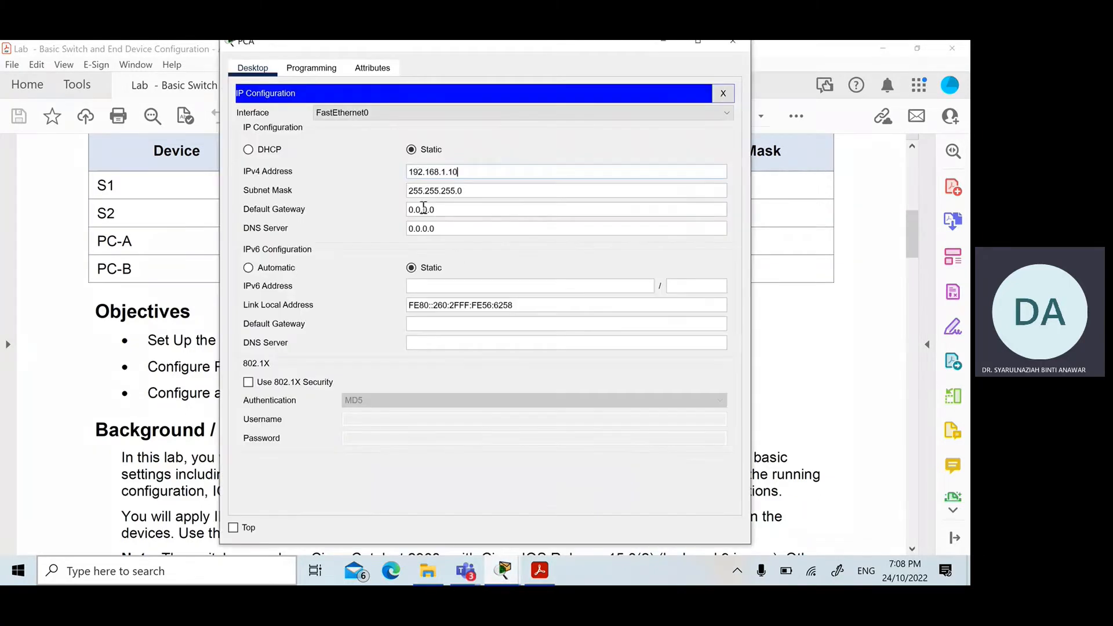
{"action": "left_click", "coordinate": [464, 192]}
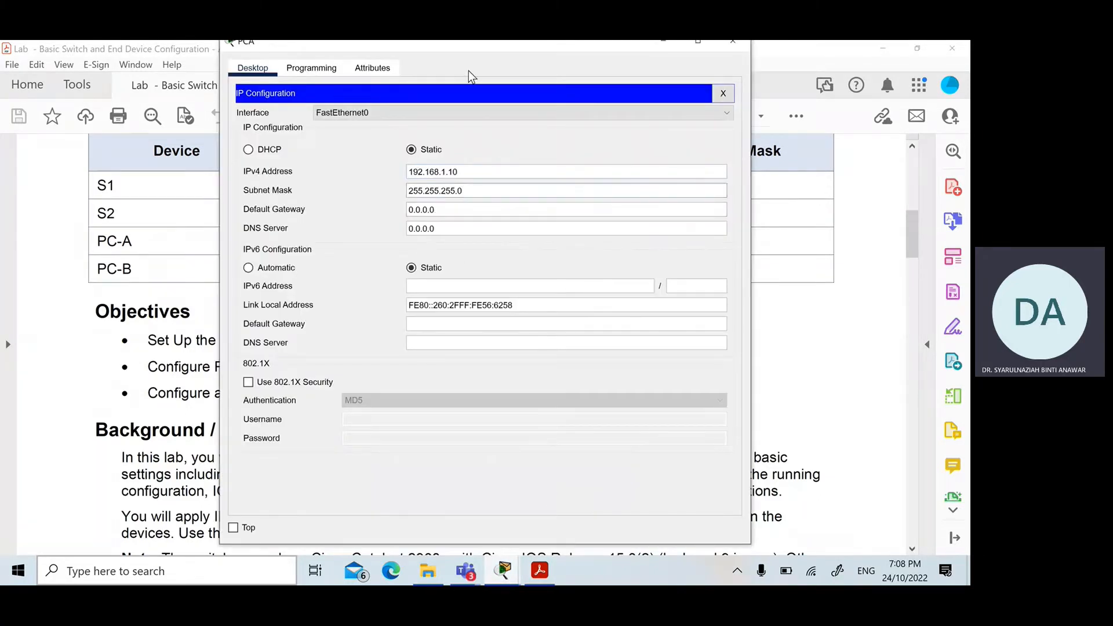
Compare PCA's subnet mask with the PC-A row of the lab's addressing table and close the IP configuration.
{"action": "left_click_drag", "start_coordinate": [480, 54], "coordinate": [338, 71]}
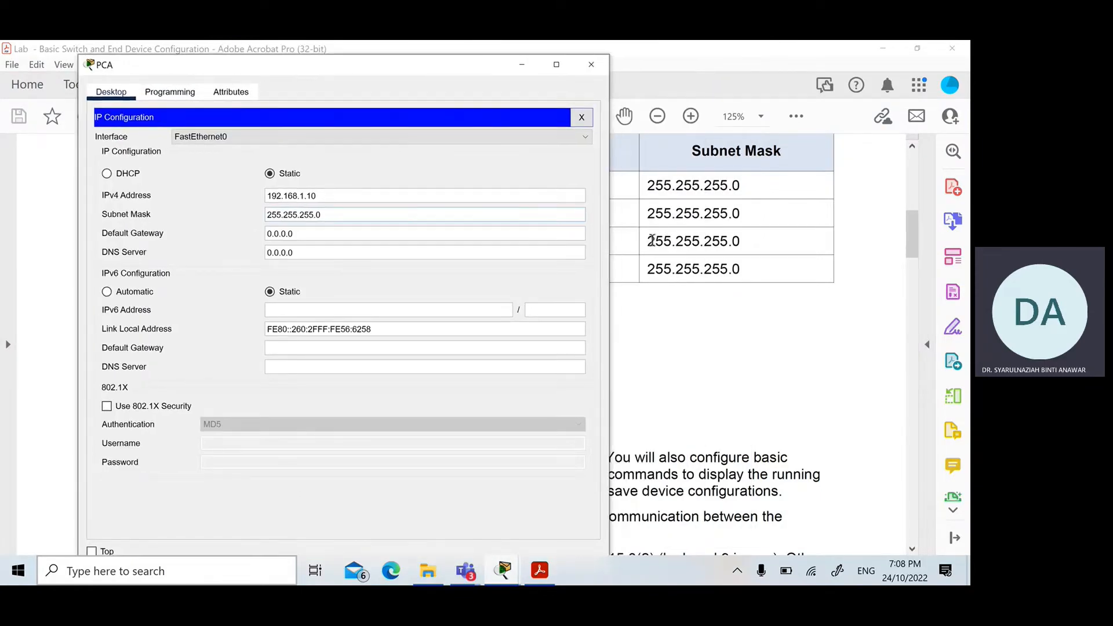
{"action": "left_click_drag", "start_coordinate": [653, 240], "coordinate": [741, 241]}
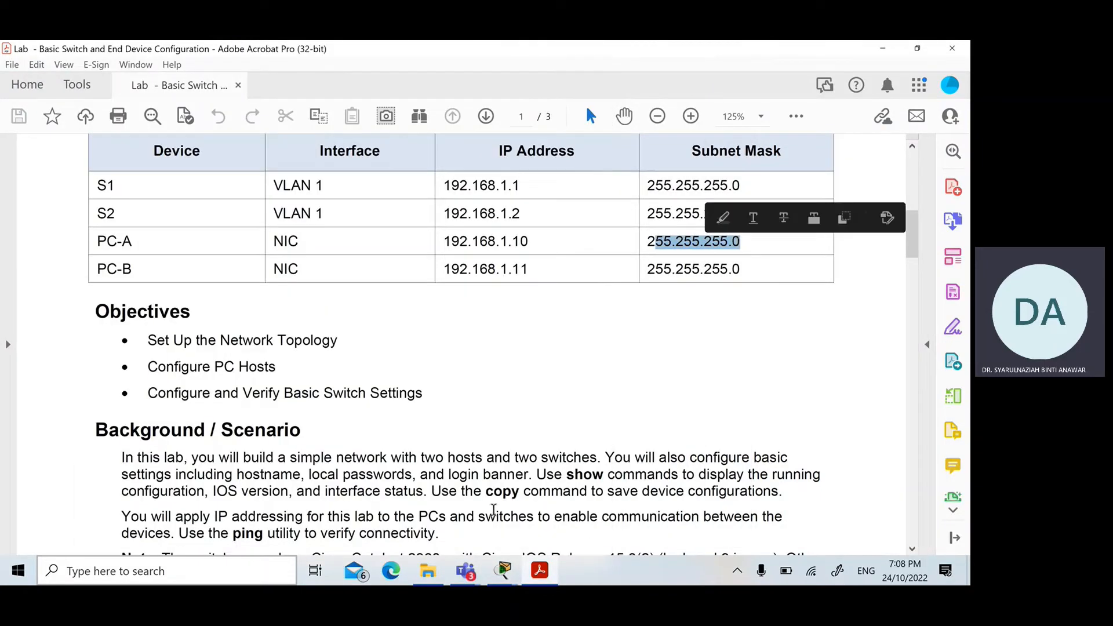
{"action": "mouse_move", "coordinate": [505, 574]}
{"action": "left_click", "coordinate": [597, 525]}
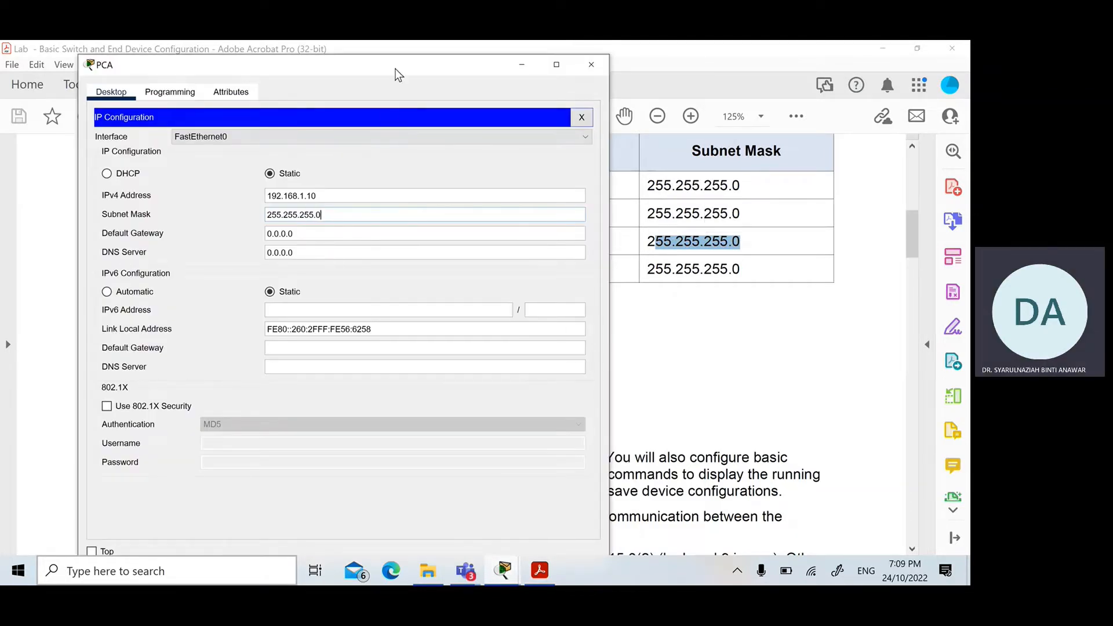
{"action": "left_click_drag", "start_coordinate": [395, 69], "coordinate": [419, 75]}
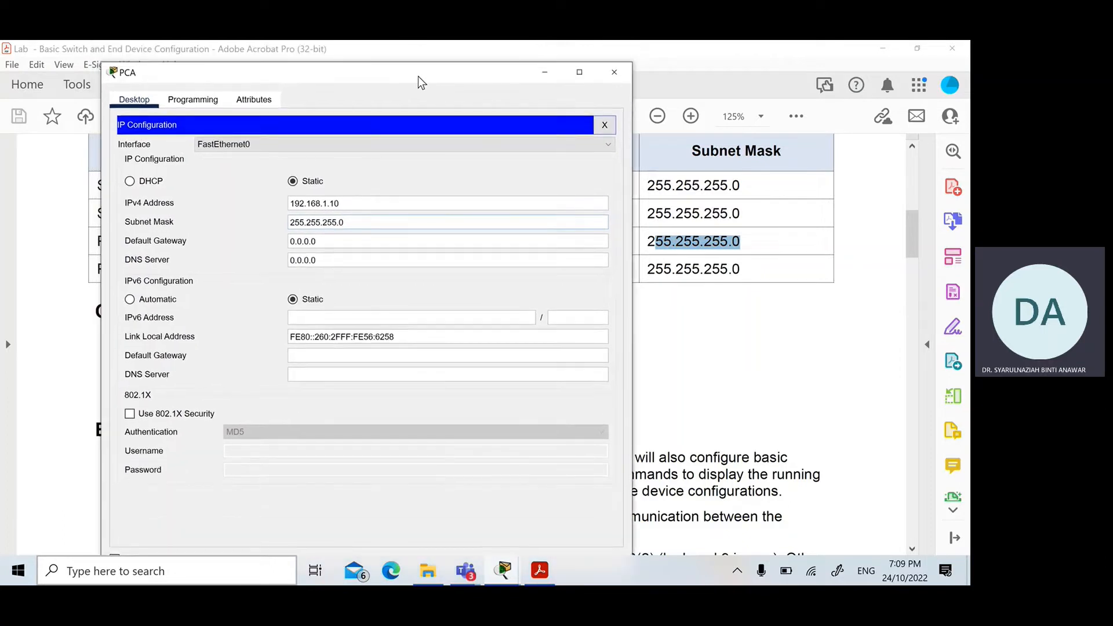
{"action": "left_click", "coordinate": [605, 126]}
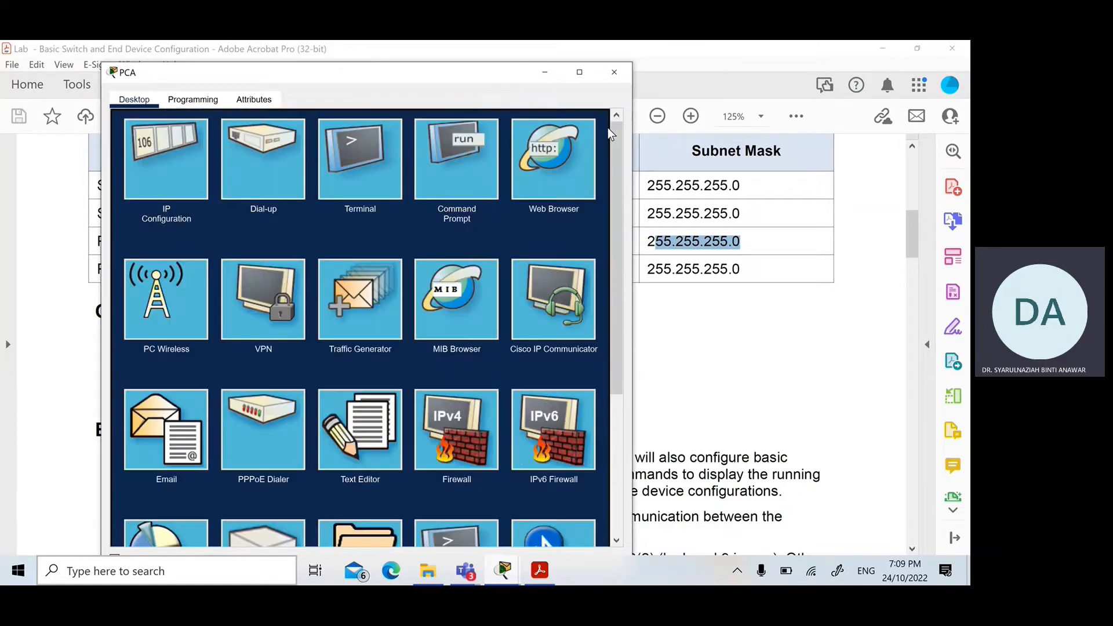
Open the command prompt on PCA and run ipconfig.
{"action": "left_click", "coordinate": [436, 160]}
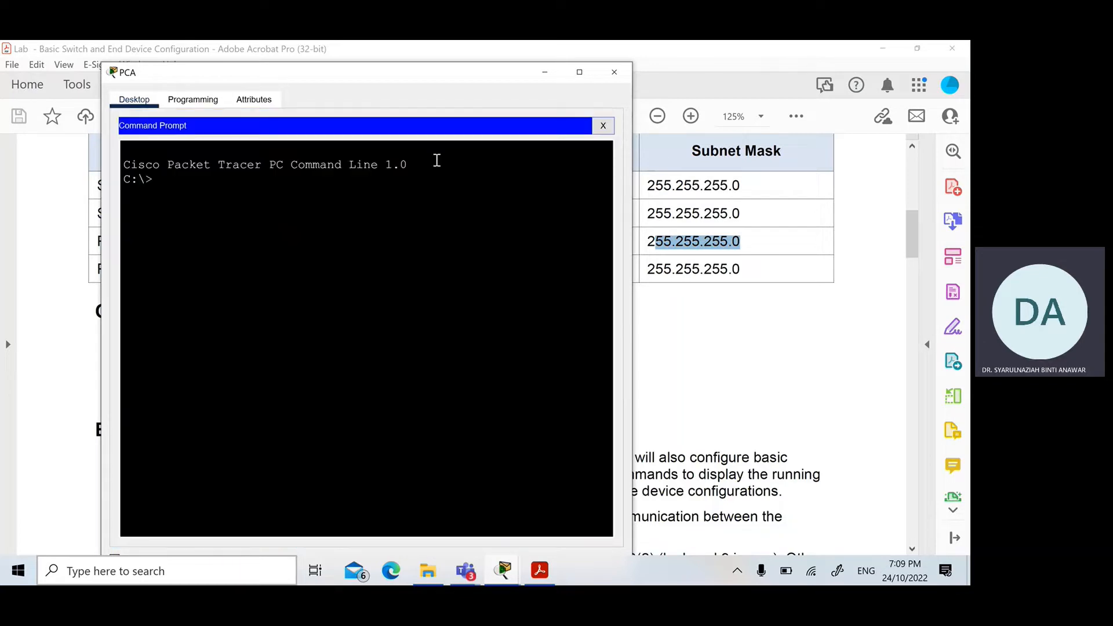
{"action": "left_click", "coordinate": [602, 126]}
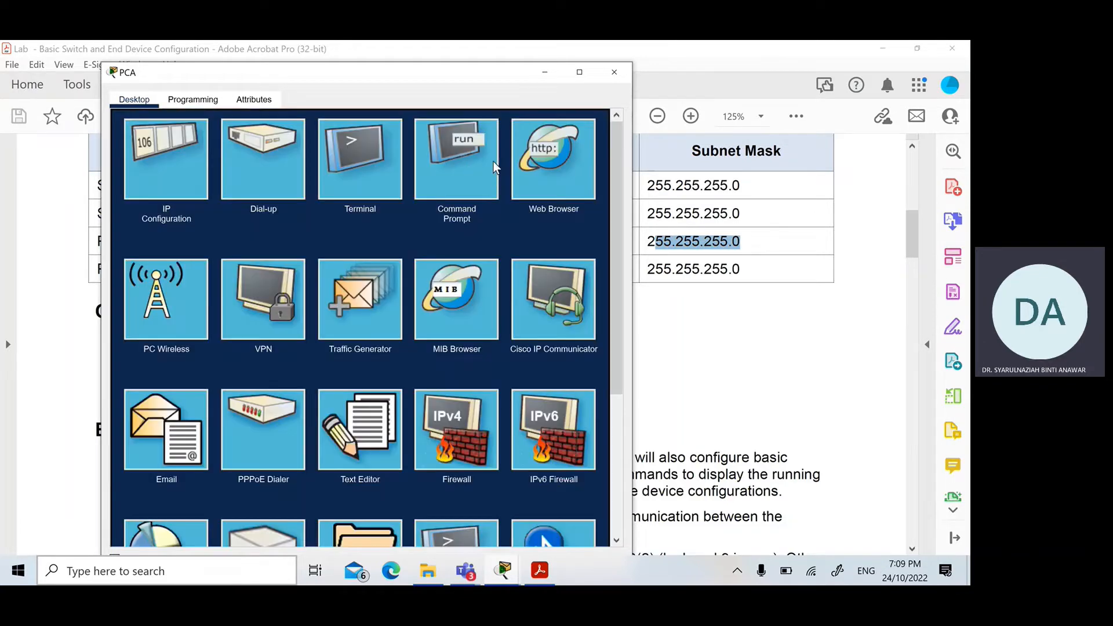
{"action": "left_click", "coordinate": [451, 166]}
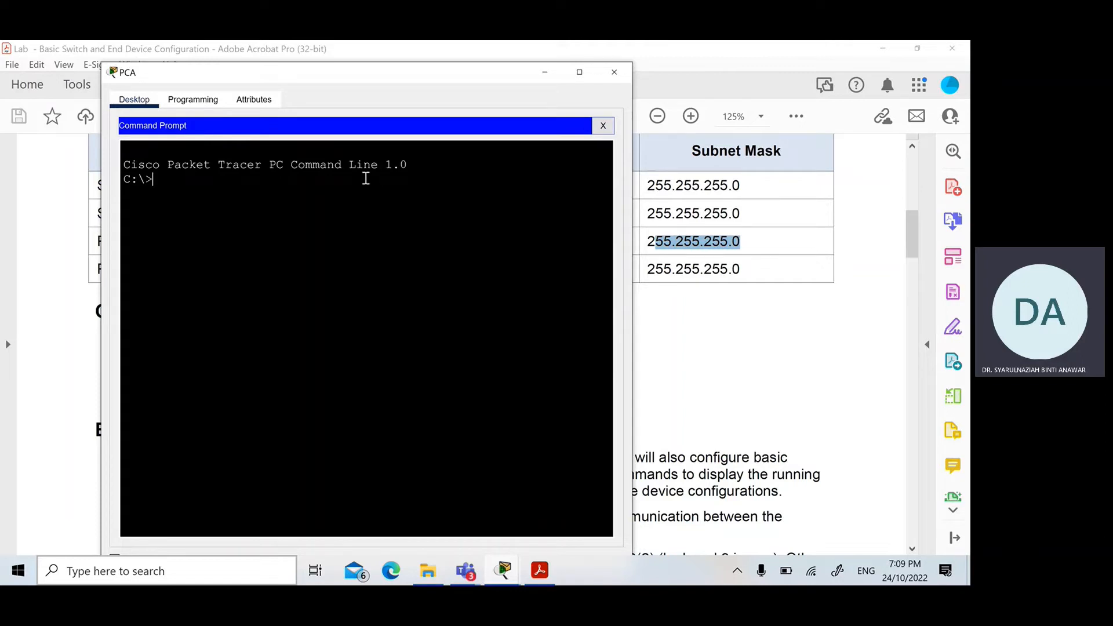
{"action": "type", "text": "ipconfig"}
{"action": "key", "text": "Return"}
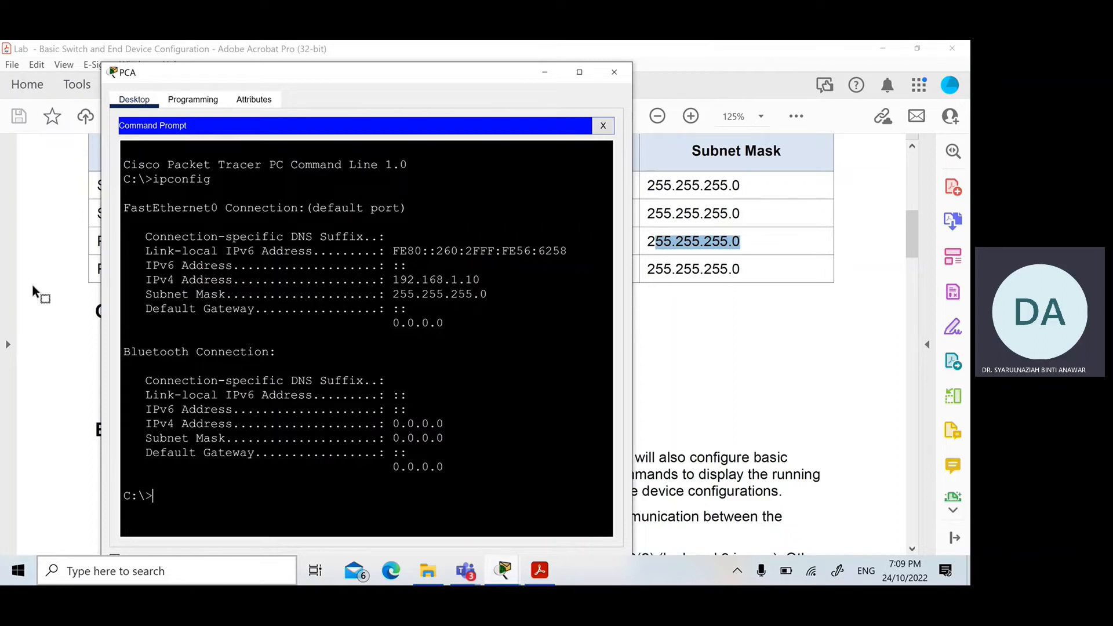
Examine the default gateway, IPv4 address, subnet mask and IPv6 address in PCA's ipconfig output, and close the PCA window.
{"action": "left_click_drag", "start_coordinate": [152, 309], "coordinate": [418, 324]}
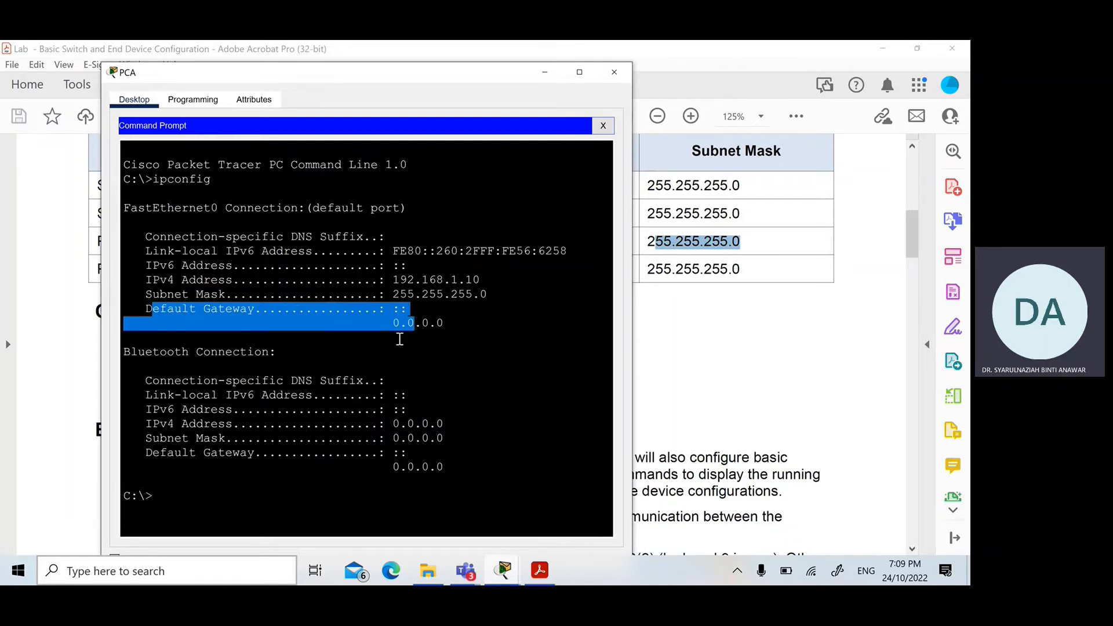
{"action": "left_click", "coordinate": [385, 365]}
{"action": "left_click_drag", "start_coordinate": [392, 279], "coordinate": [473, 280]}
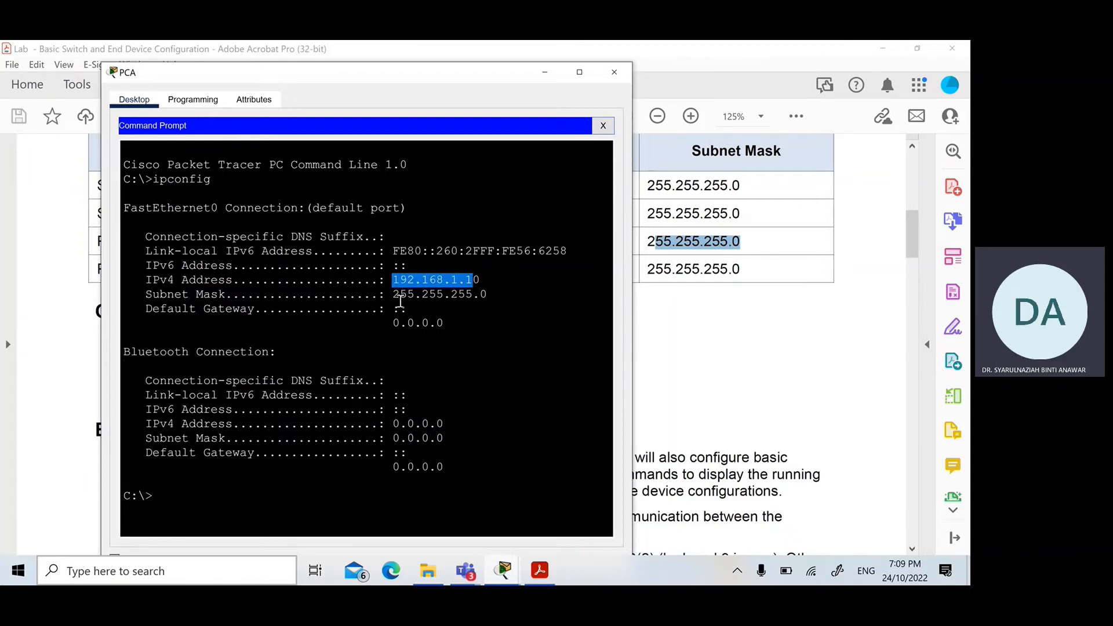
{"action": "left_click_drag", "start_coordinate": [393, 294], "coordinate": [483, 296]}
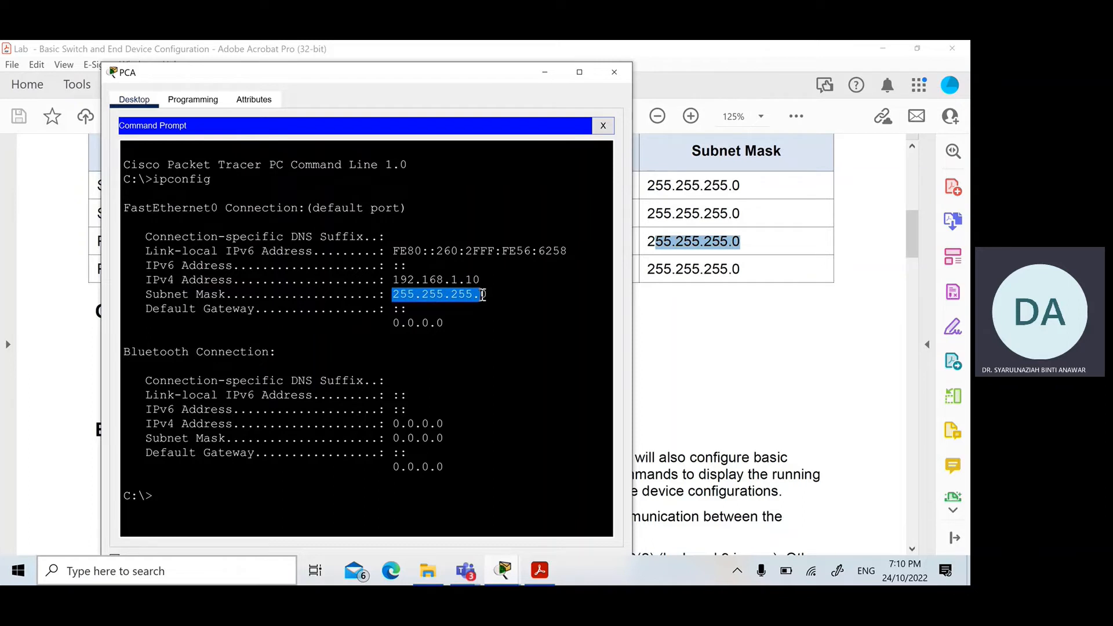
{"action": "left_click_drag", "start_coordinate": [433, 271], "coordinate": [381, 271]}
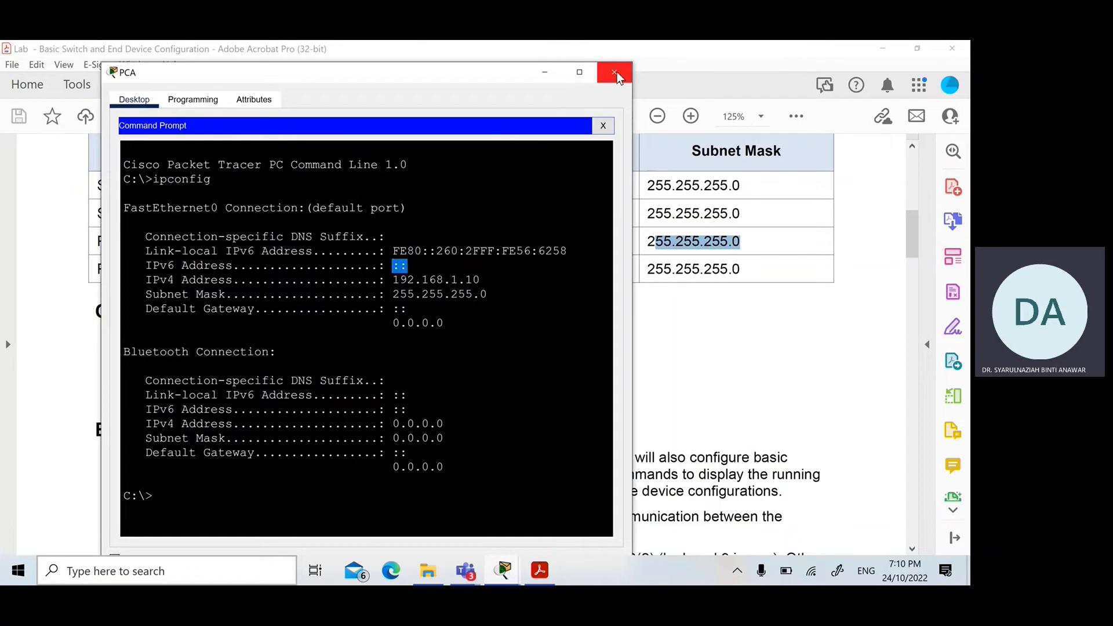
{"action": "left_click", "coordinate": [604, 126]}
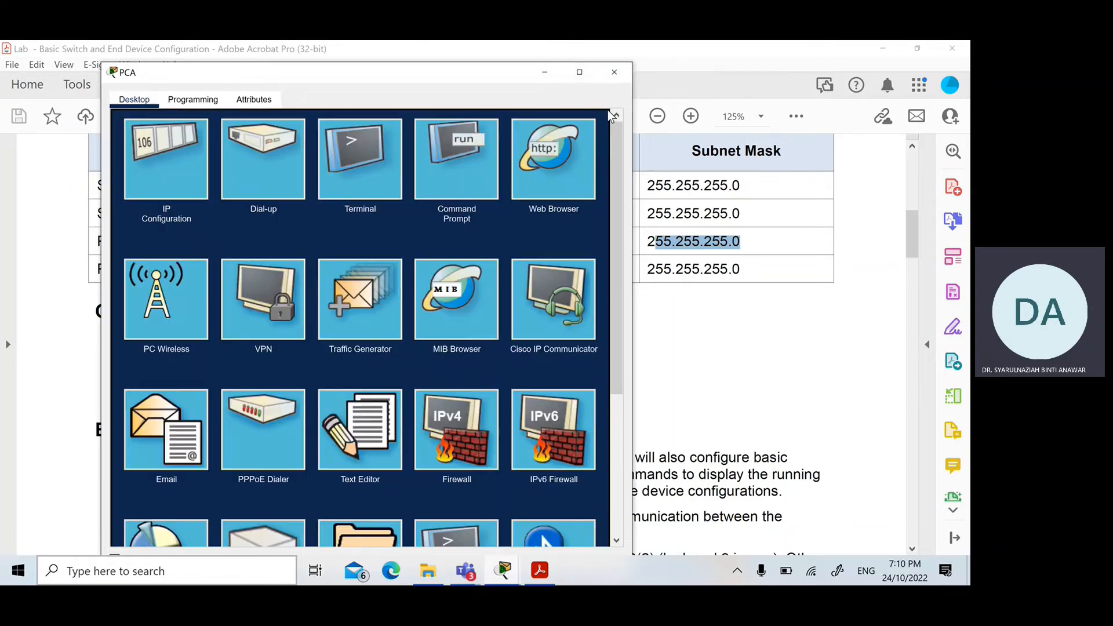
{"action": "left_click", "coordinate": [618, 74]}
Switch to the Packet Tracer topology and give PCB the static IPv4 address 192.168.1.11 with subnet mask 255.255.255.0.
{"action": "left_click", "coordinate": [515, 574]}
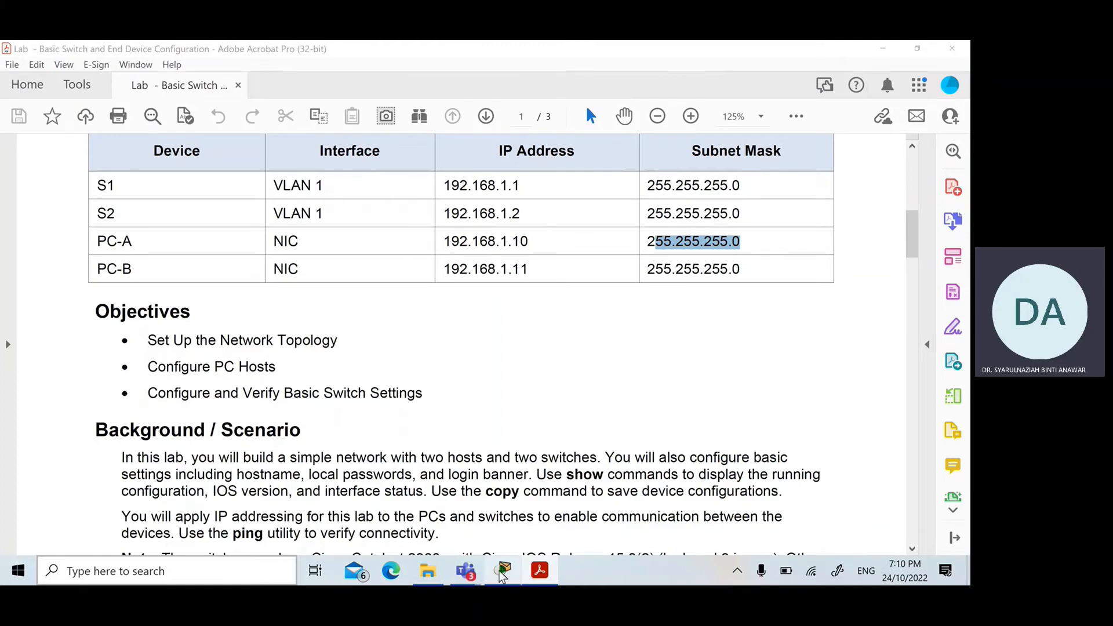
{"action": "left_click", "coordinate": [438, 309]}
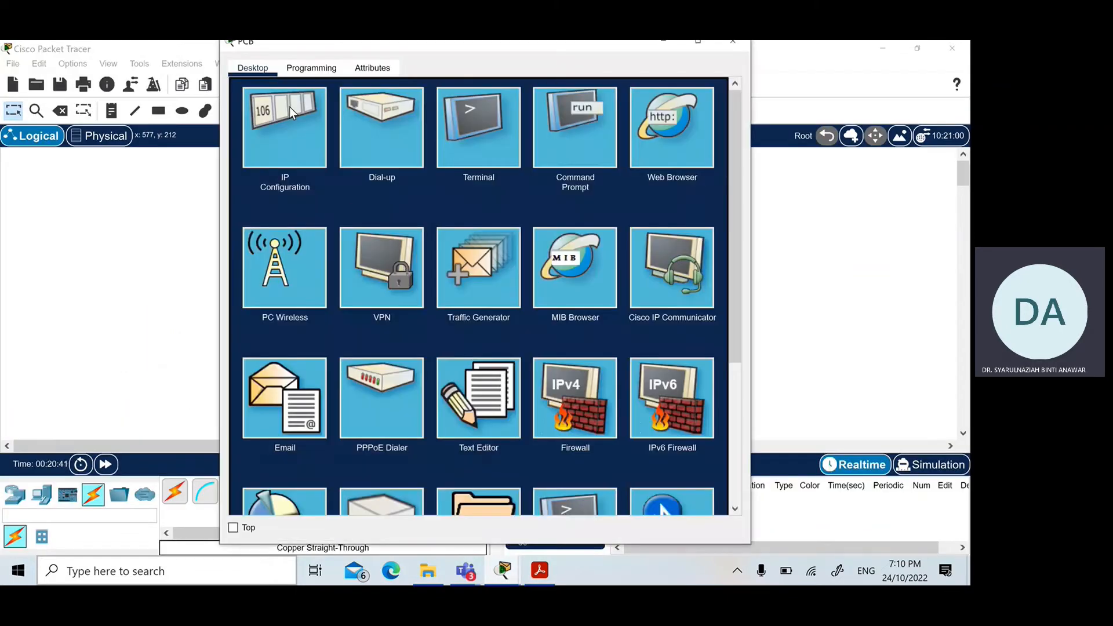
{"action": "left_click", "coordinate": [290, 108]}
{"action": "left_click", "coordinate": [436, 171]}
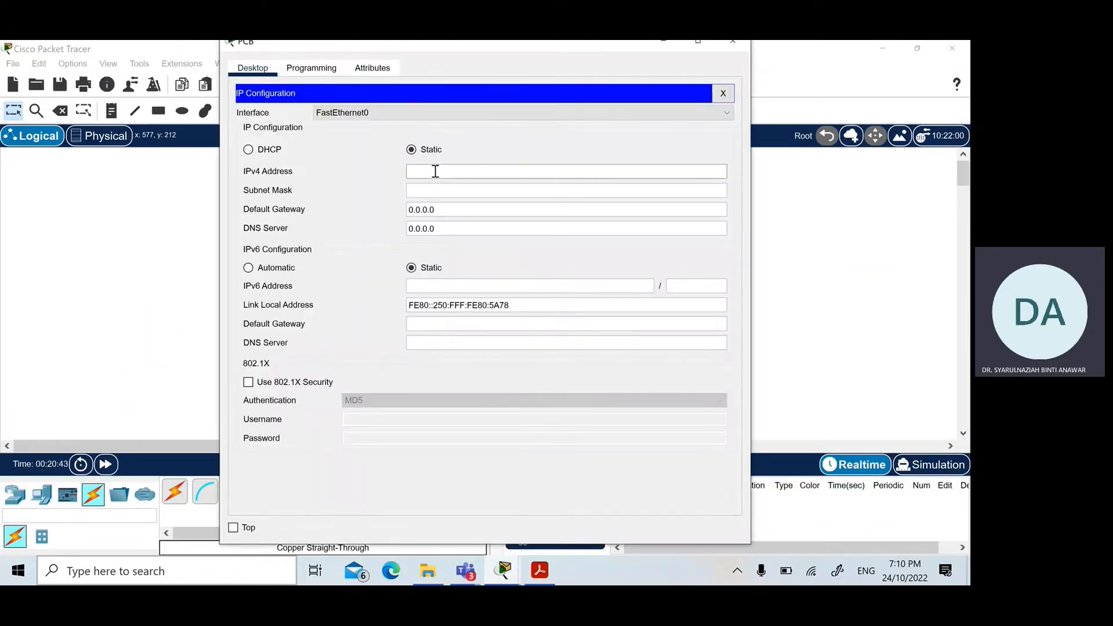
{"action": "type", "text": "192.168.1."}
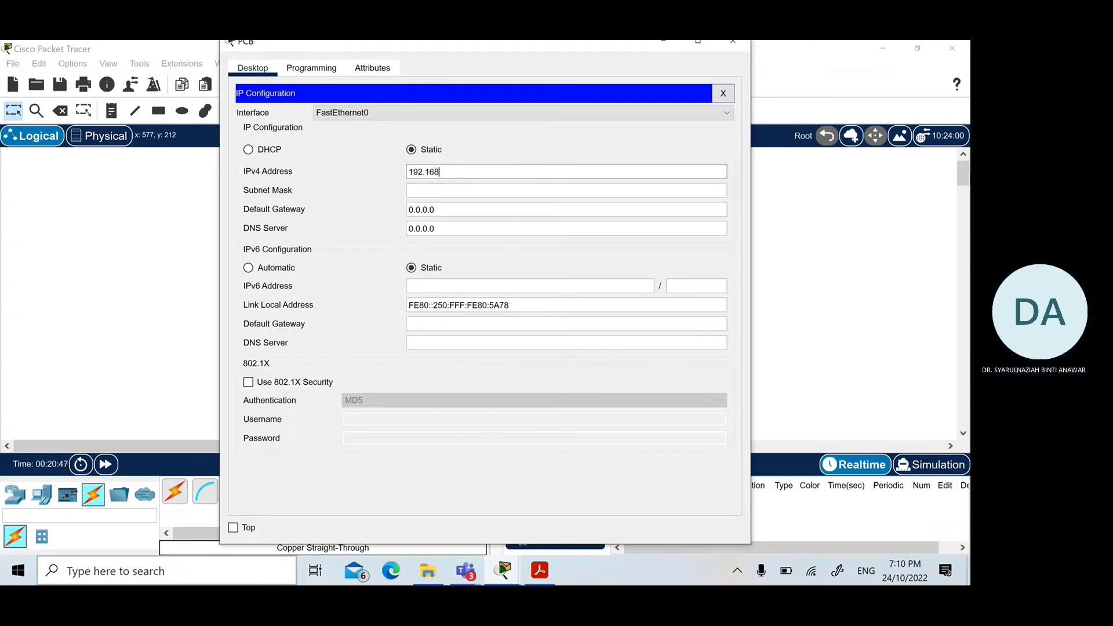
{"action": "type", "text": "11"}
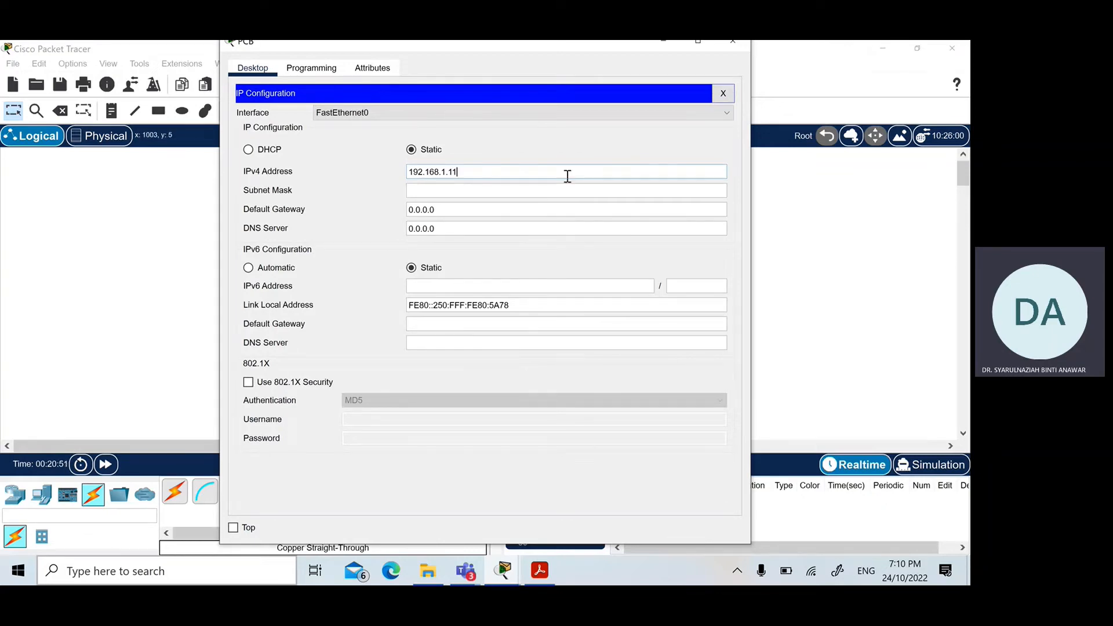
{"action": "left_click", "coordinate": [561, 190]}
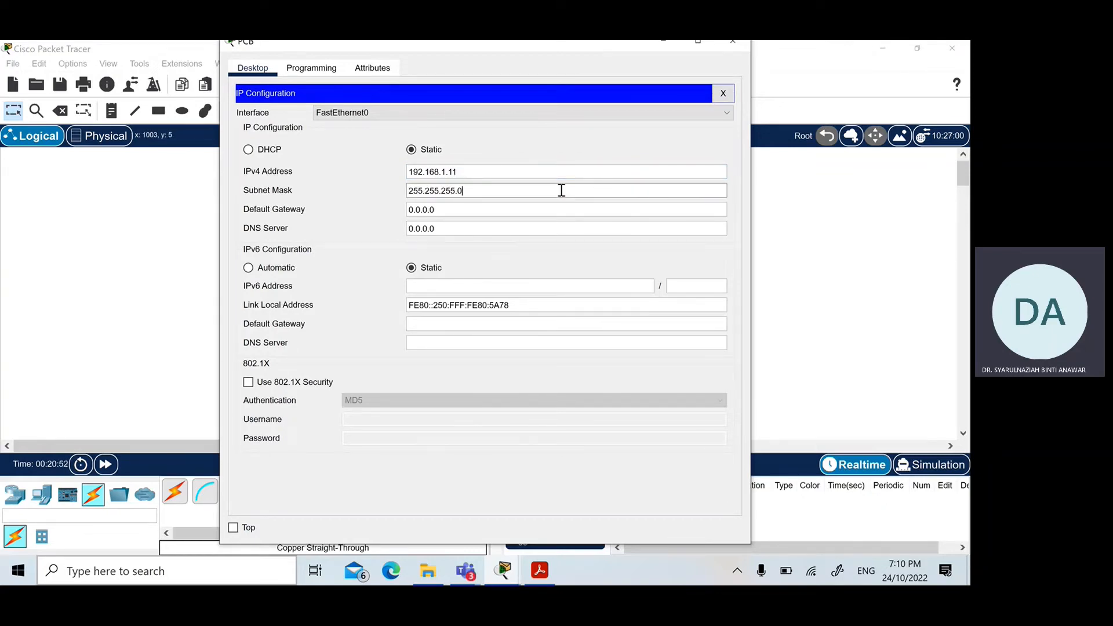
{"action": "left_click", "coordinate": [722, 93]}
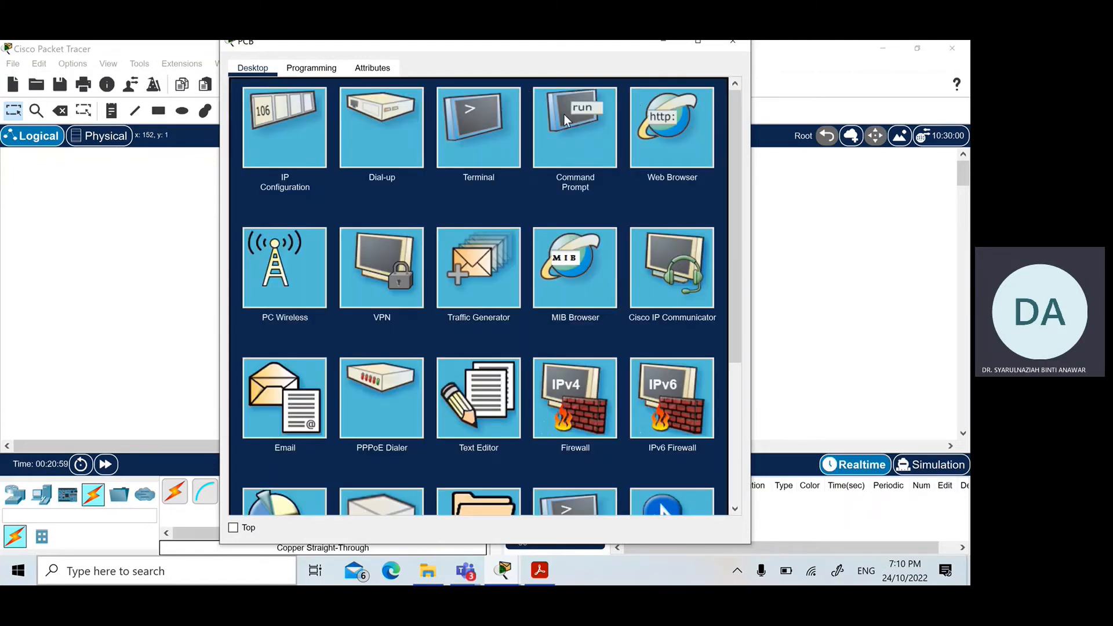
Run ipconfig in PCB's command prompt, check its IPv4 address and subnet mask, and close the PCB window.
{"action": "left_click", "coordinate": [568, 137]}
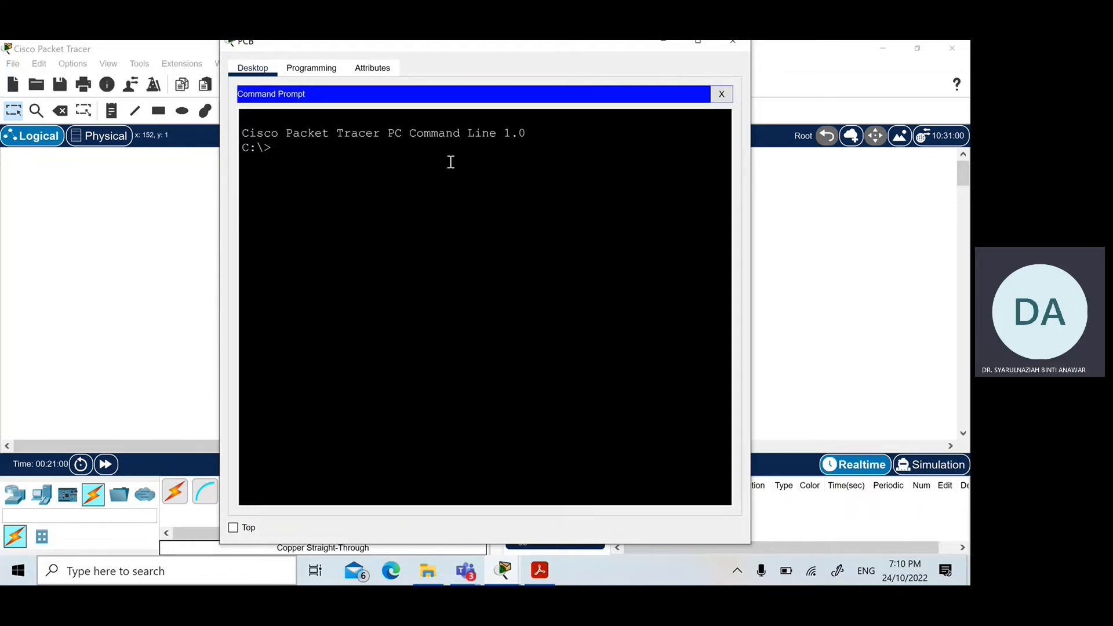
{"action": "type", "text": "ipconfig"}
{"action": "key", "text": "Return"}
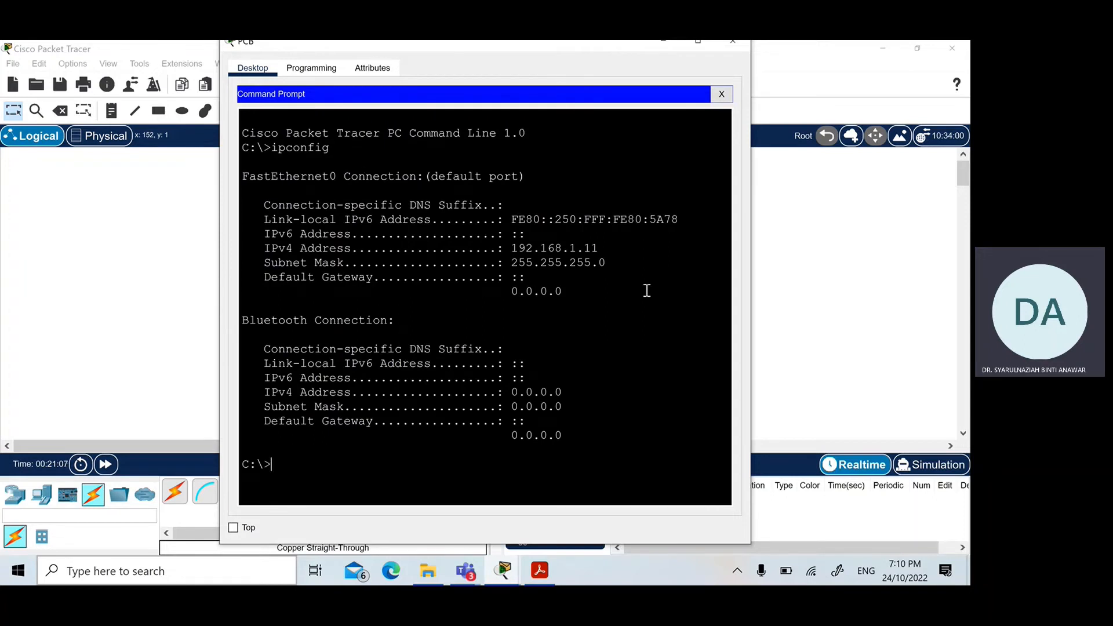
{"action": "left_click_drag", "start_coordinate": [605, 264], "coordinate": [245, 251]}
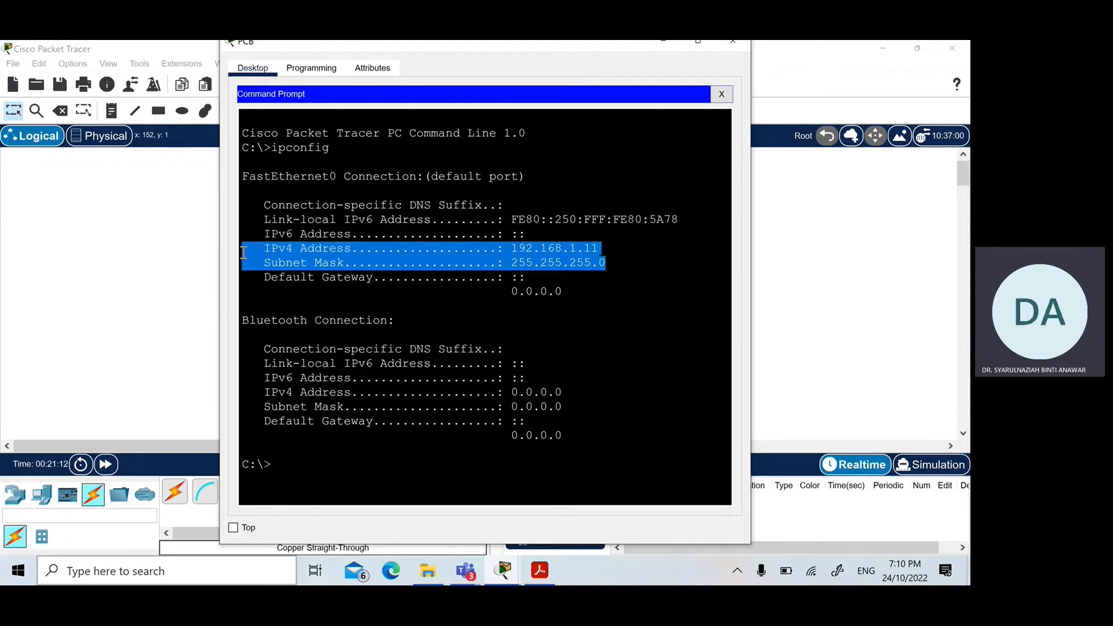
{"action": "left_click", "coordinate": [736, 45]}
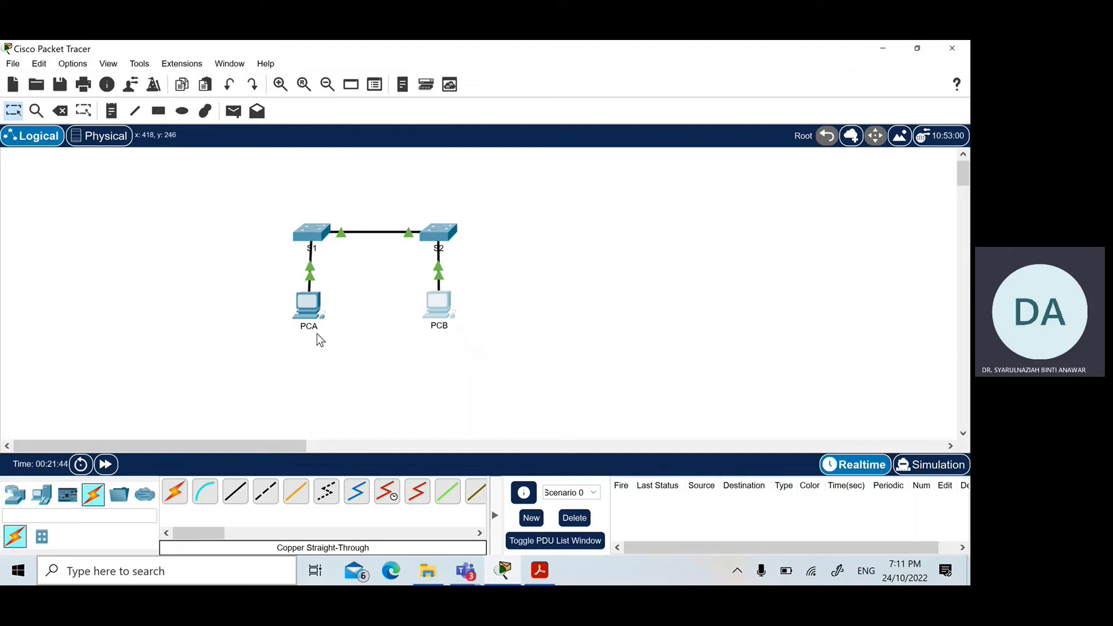
Ping PCB at 192.168.1.11 from PCA's command prompt.
{"action": "left_click", "coordinate": [301, 308]}
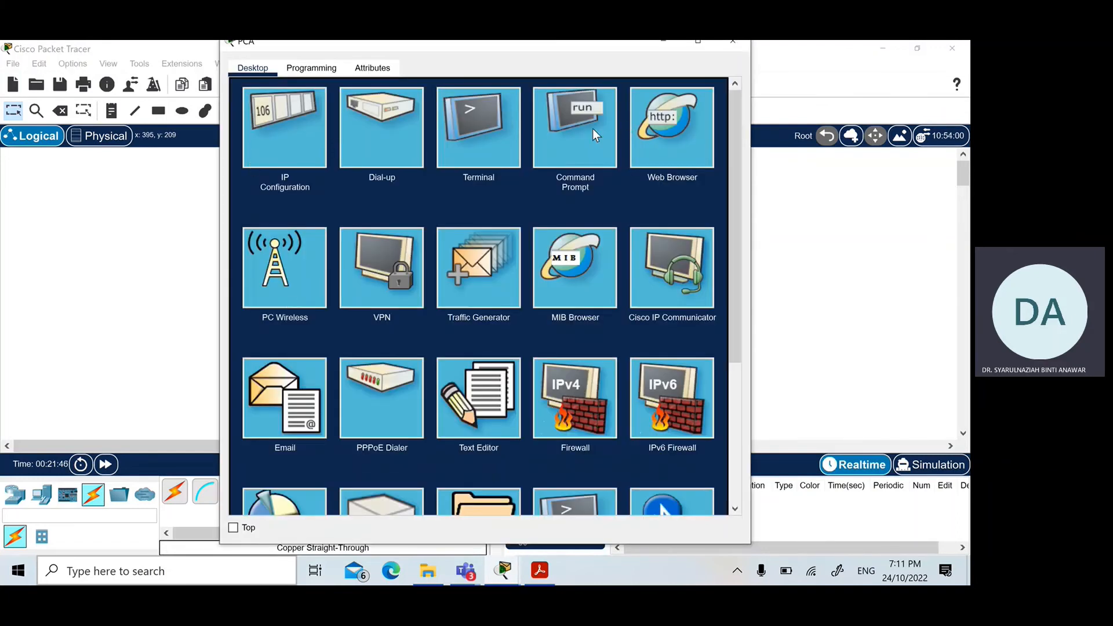
{"action": "left_click", "coordinate": [569, 130]}
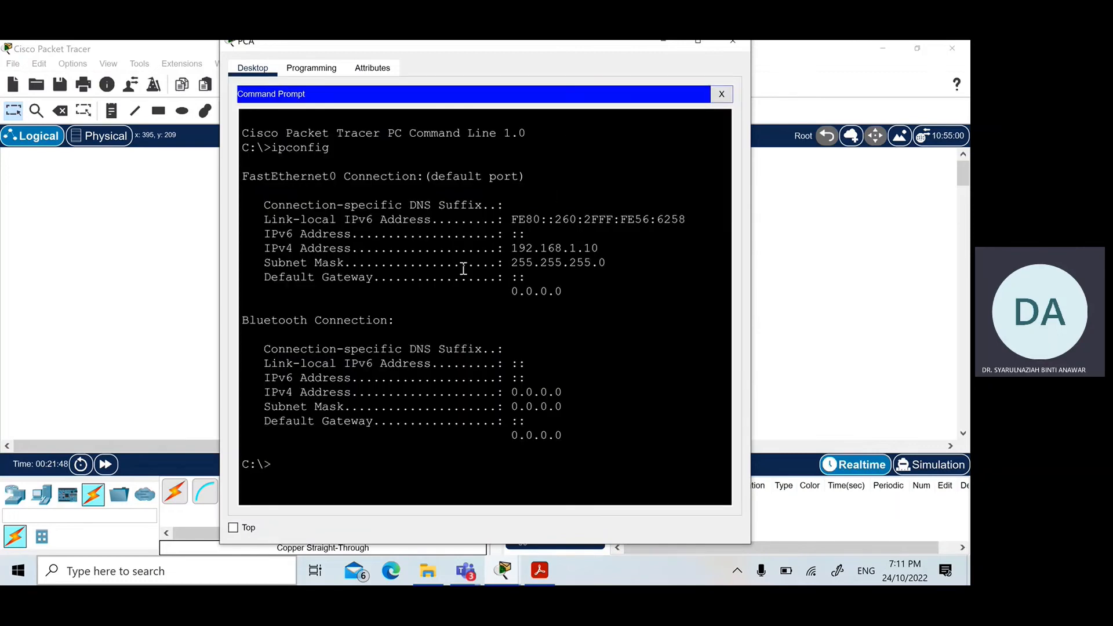
{"action": "key", "text": "Return"}
{"action": "key", "text": "Return"}
{"action": "key", "text": "Return"}
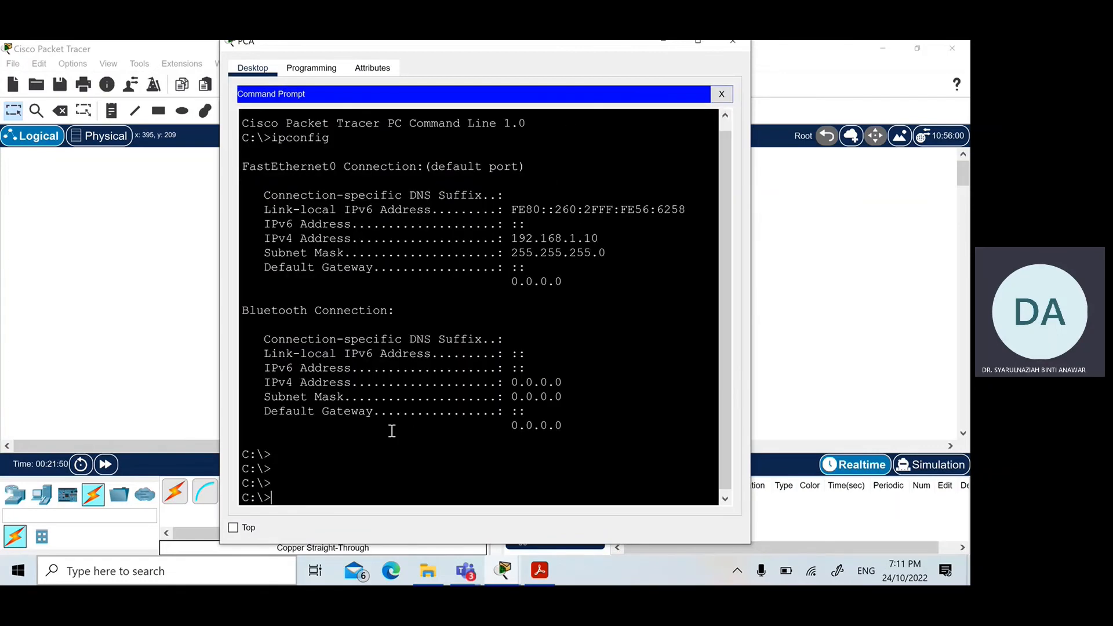
{"action": "key", "text": "Up"}
{"action": "key", "text": "BackSpace"}
{"action": "key", "text": "BackSpace"}
{"action": "key", "text": "BackSpace"}
{"action": "key", "text": "BackSpace"}
{"action": "key", "text": "BackSpace"}
{"action": "key", "text": "BackSpace"}
{"action": "key", "text": "BackSpace"}
{"action": "key", "text": "BackSpace"}
{"action": "type", "text": "ping"}
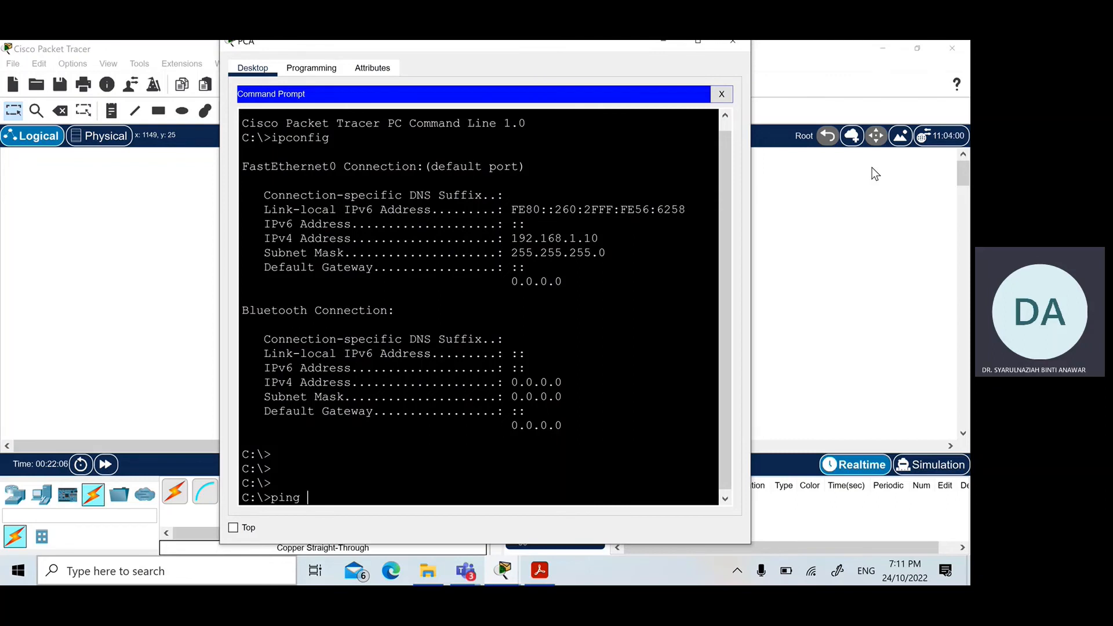
{"action": "type", "text": "192.168.1.11"}
{"action": "key", "text": "Return"}
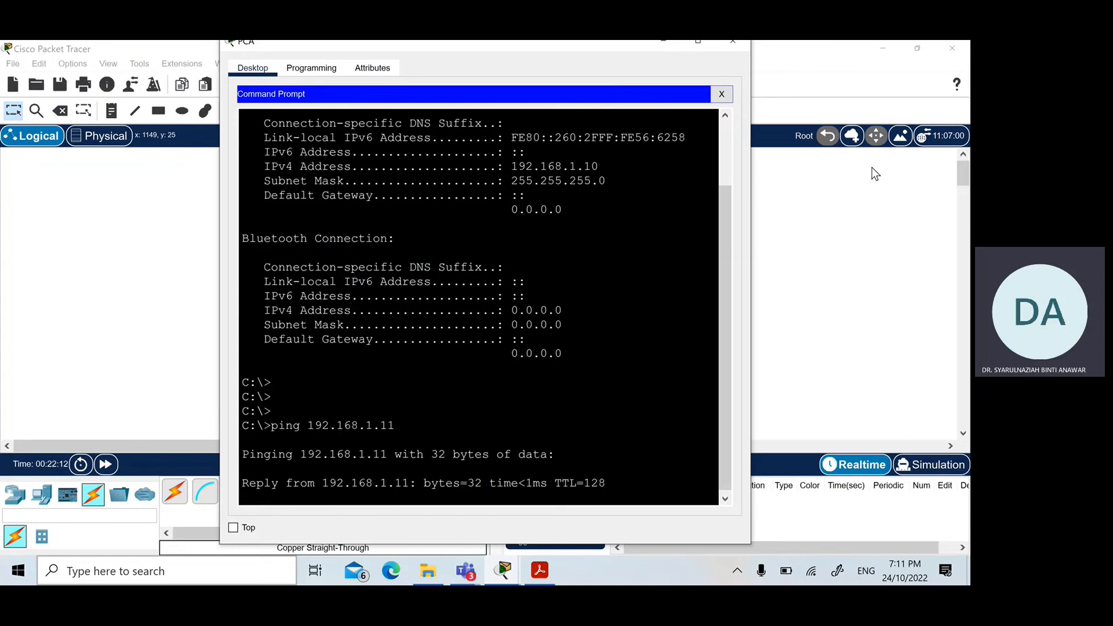